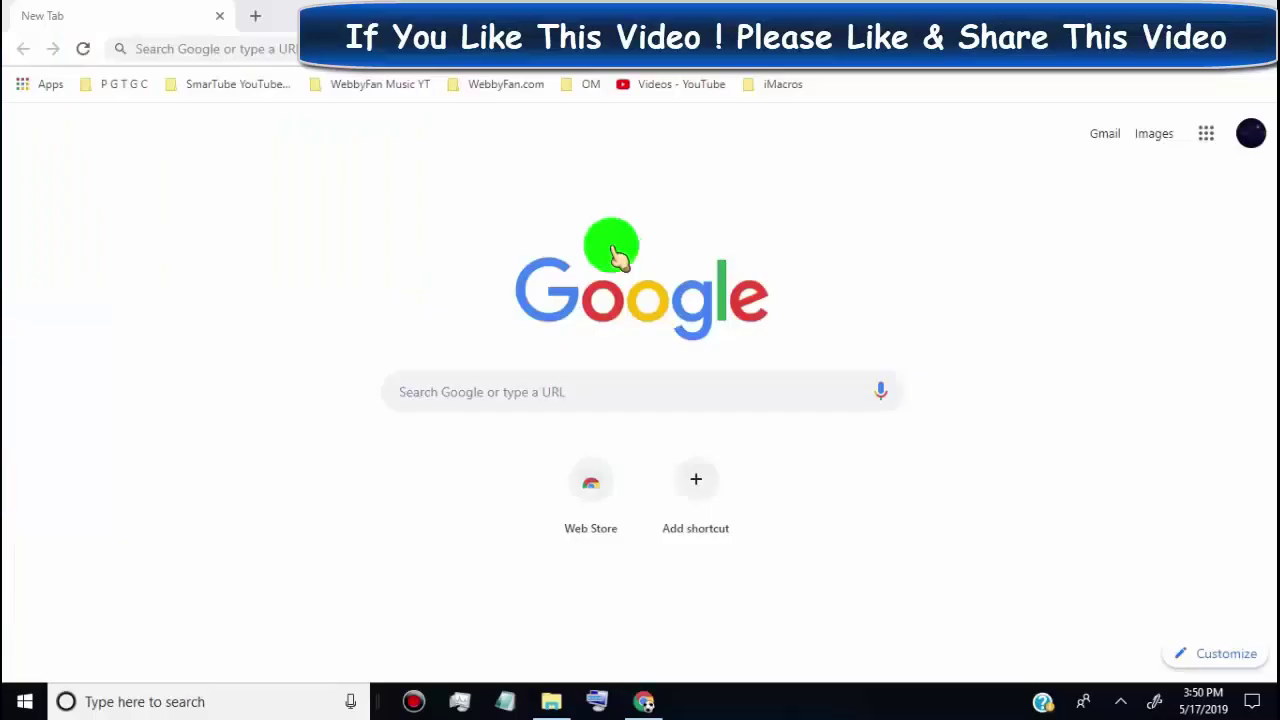
- Run a Google search for 'bluestacks' from the new tab
left_click(526, 389)
type("blu")
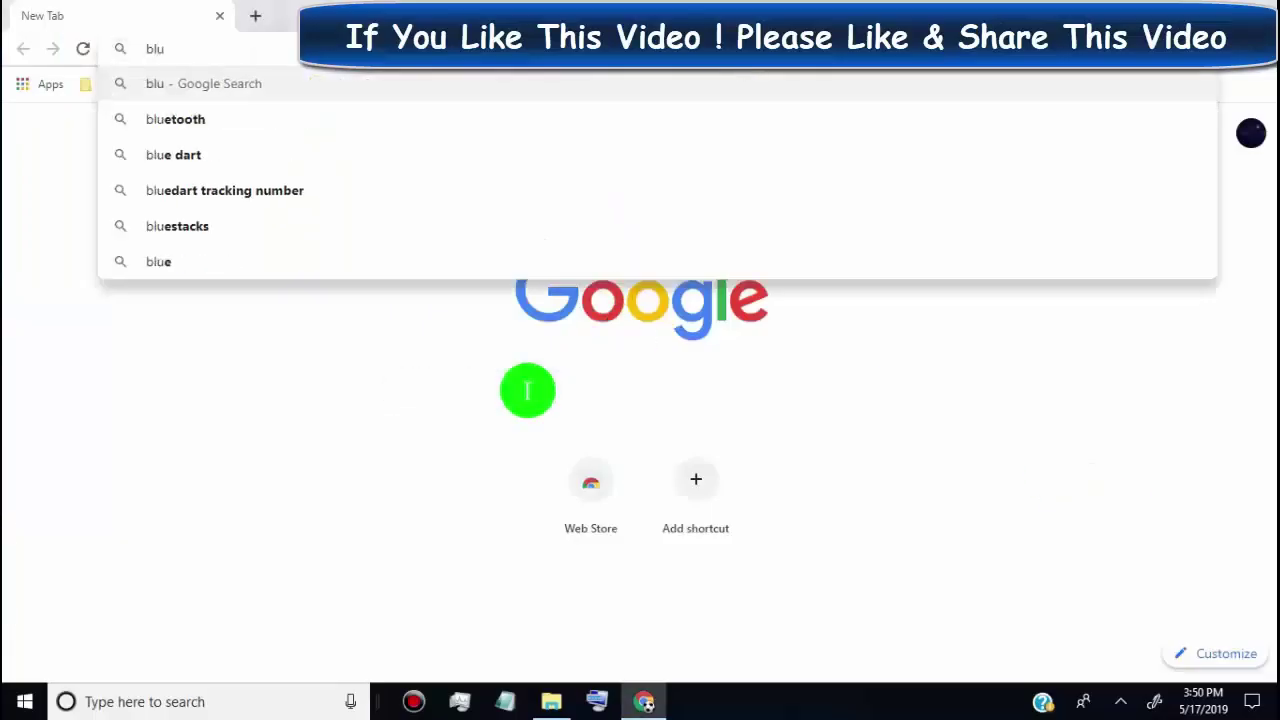
type("estacks")
key("Return")
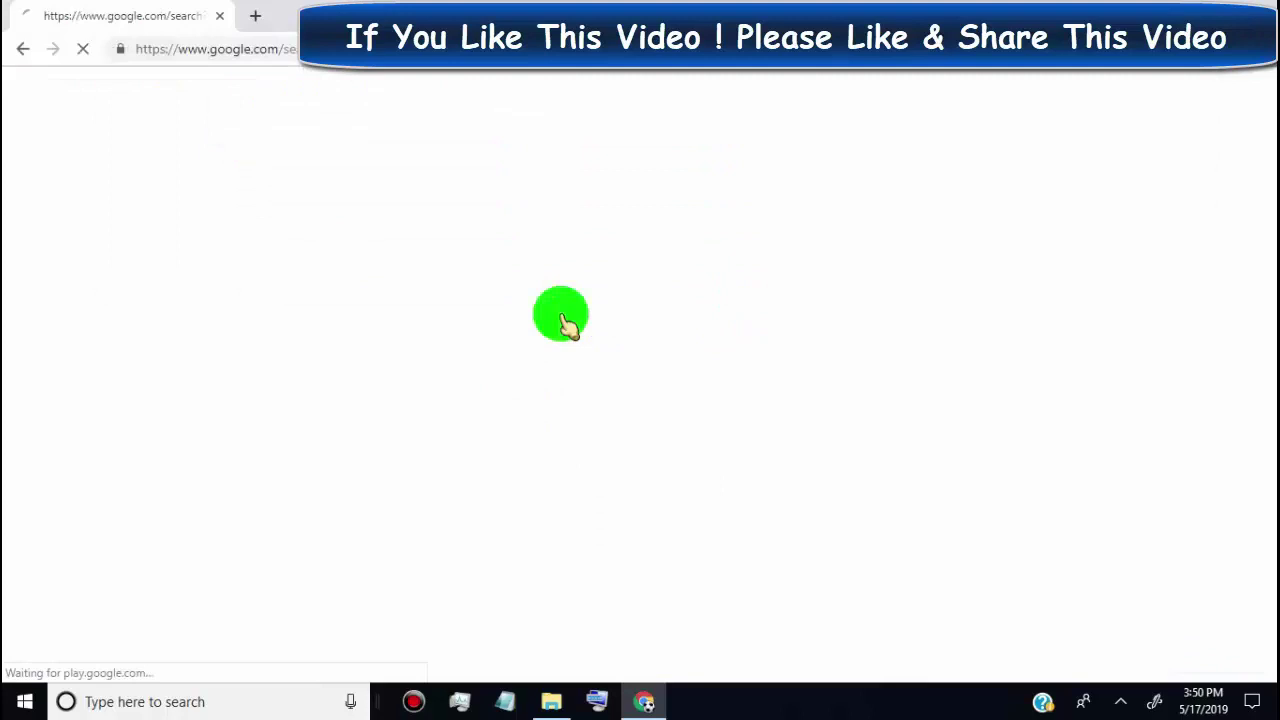
- Open the BlueStacks site, download the 465 MB installer, and show it in File Explorer
left_click(515, 245)
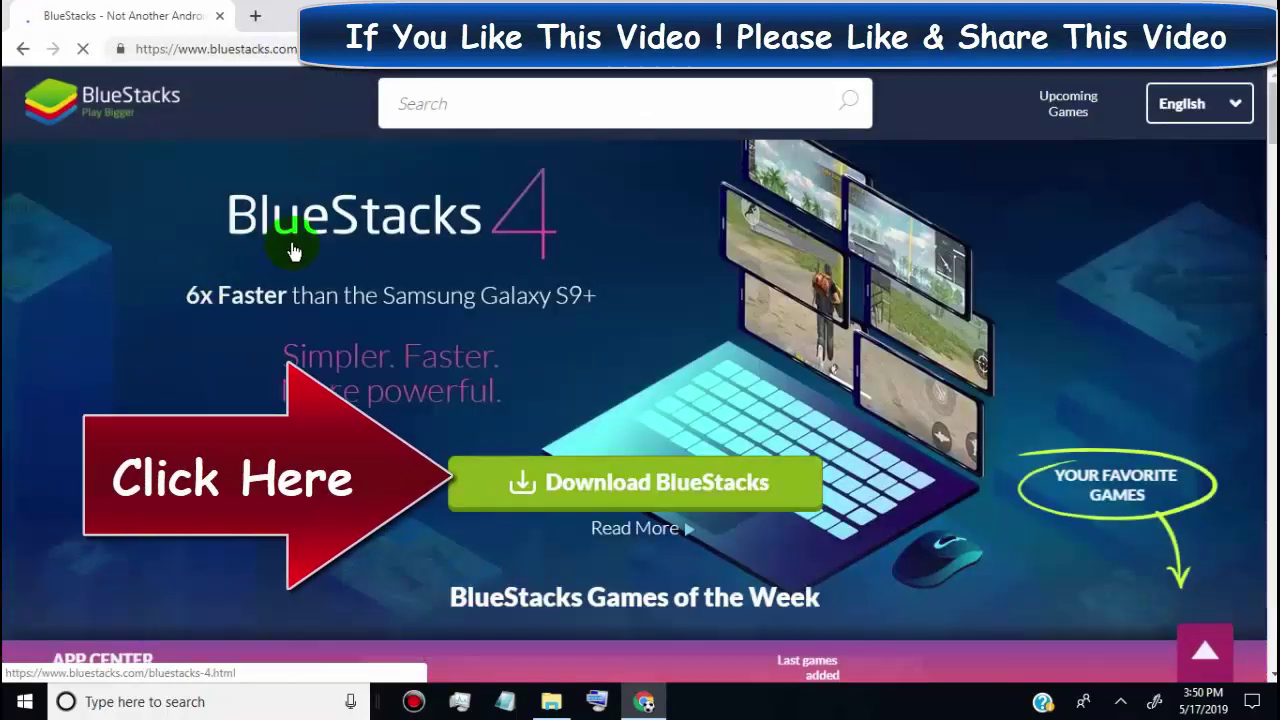
left_click(645, 483)
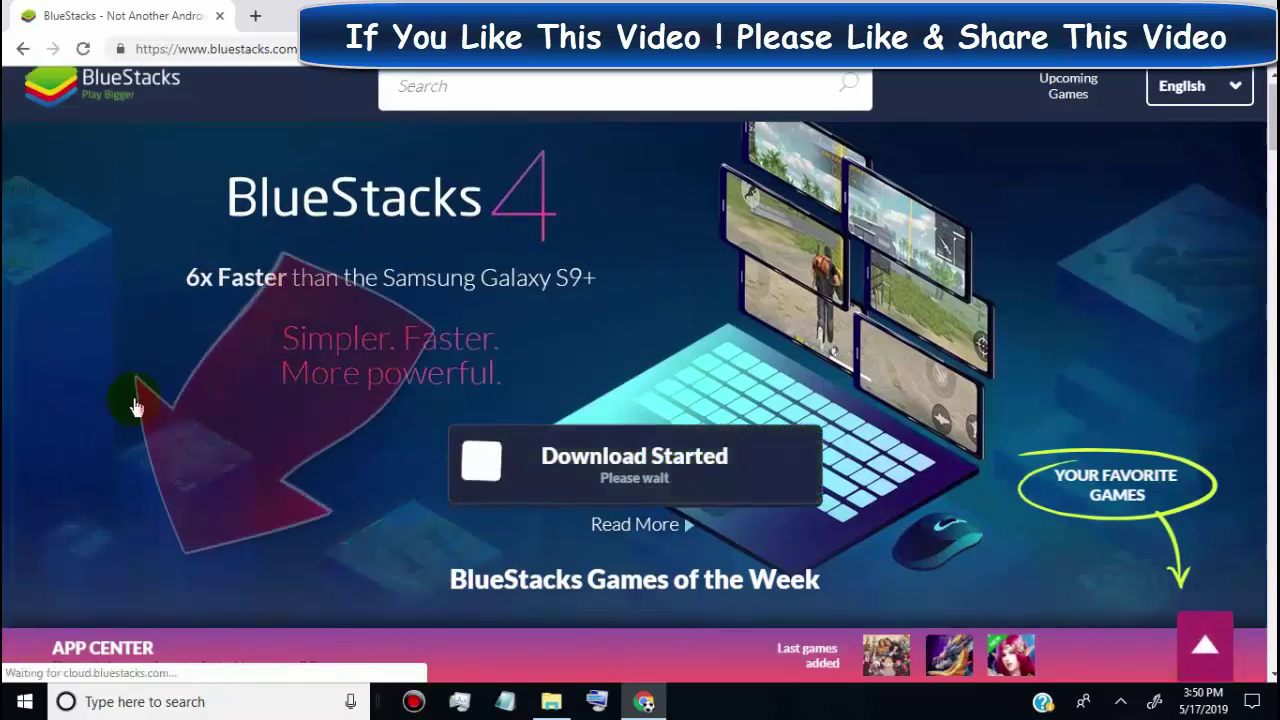
left_click(195, 660)
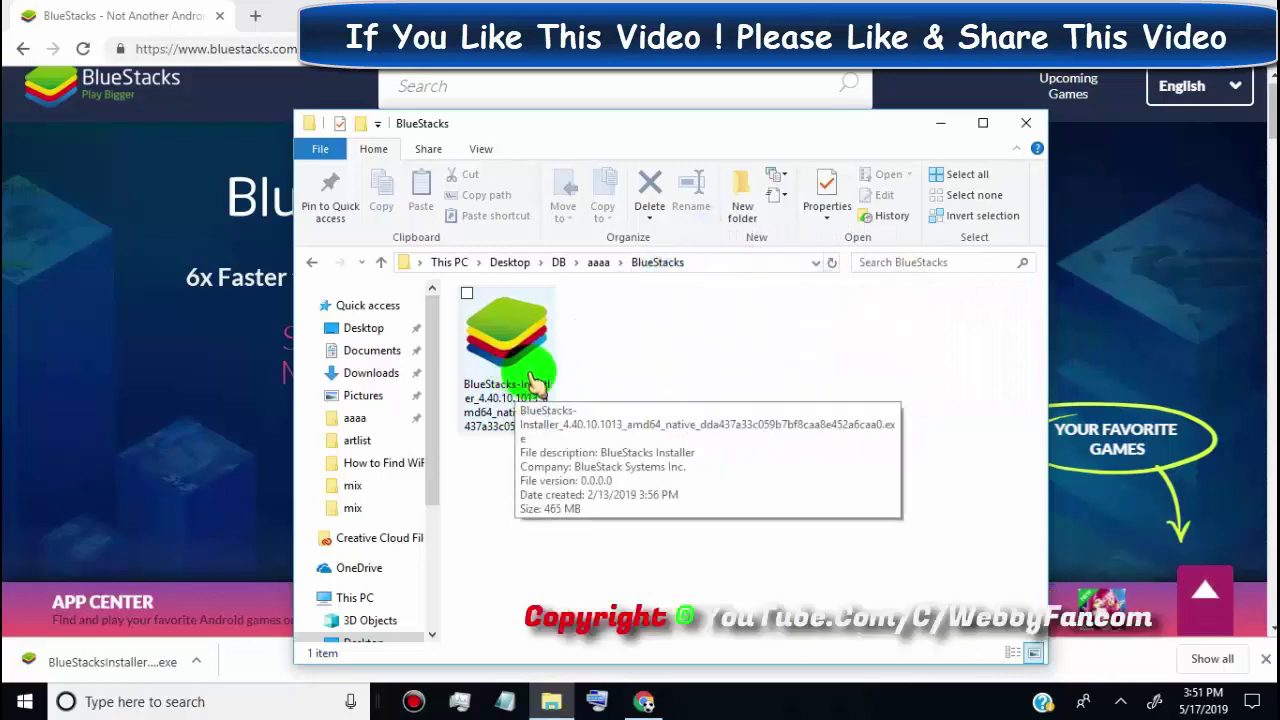
- Run the BlueStacks installer, install BlueStacks 4, and click Complete when finished
double_click(537, 380)
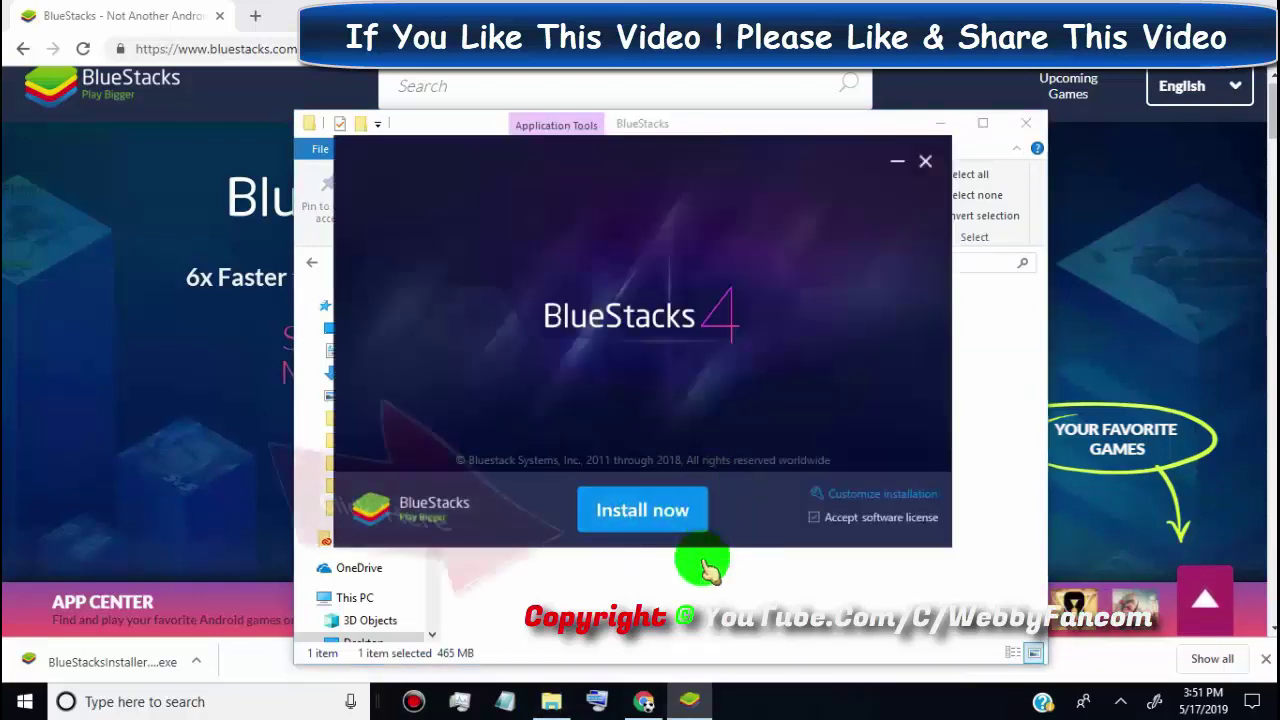
left_click(673, 530)
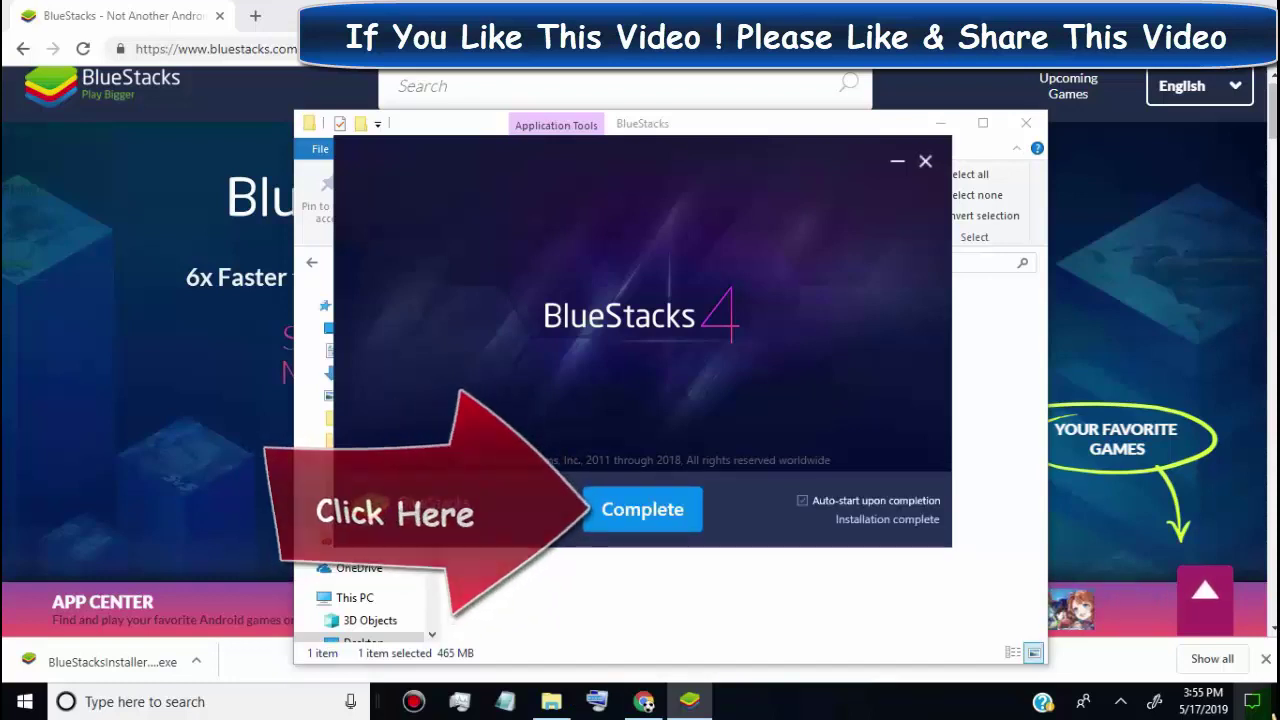
left_click(687, 520)
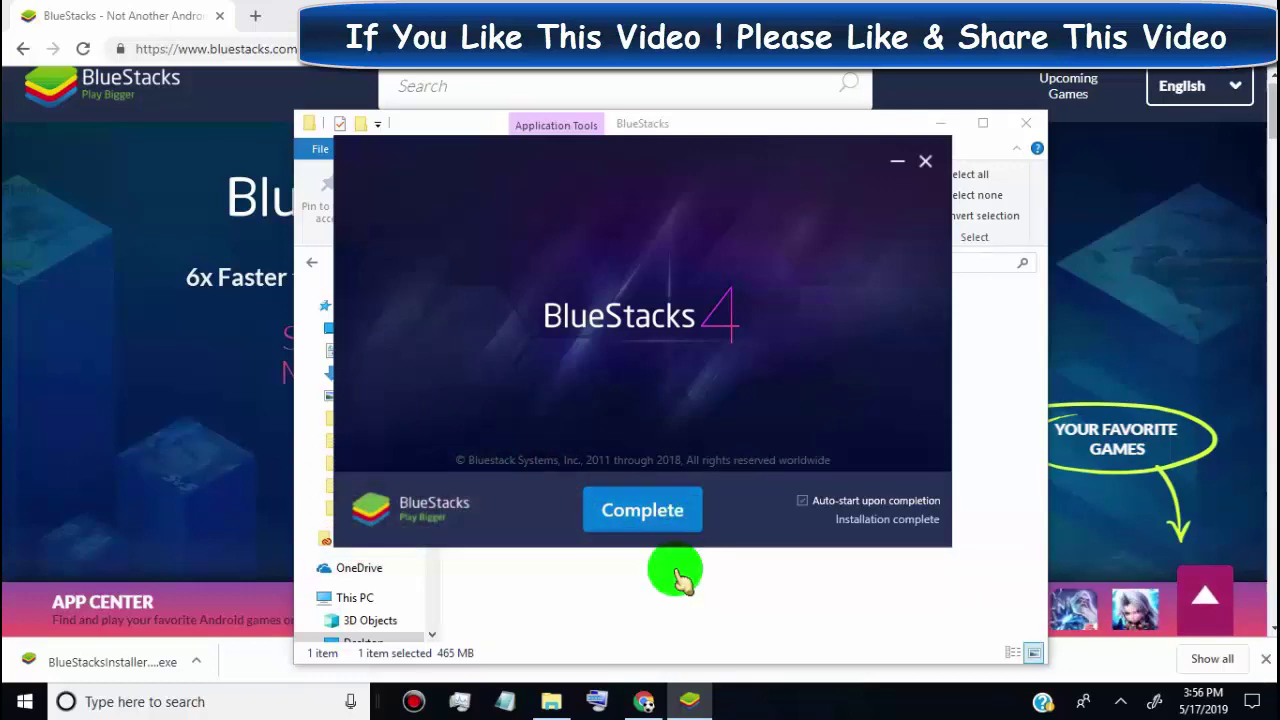
left_click(678, 515)
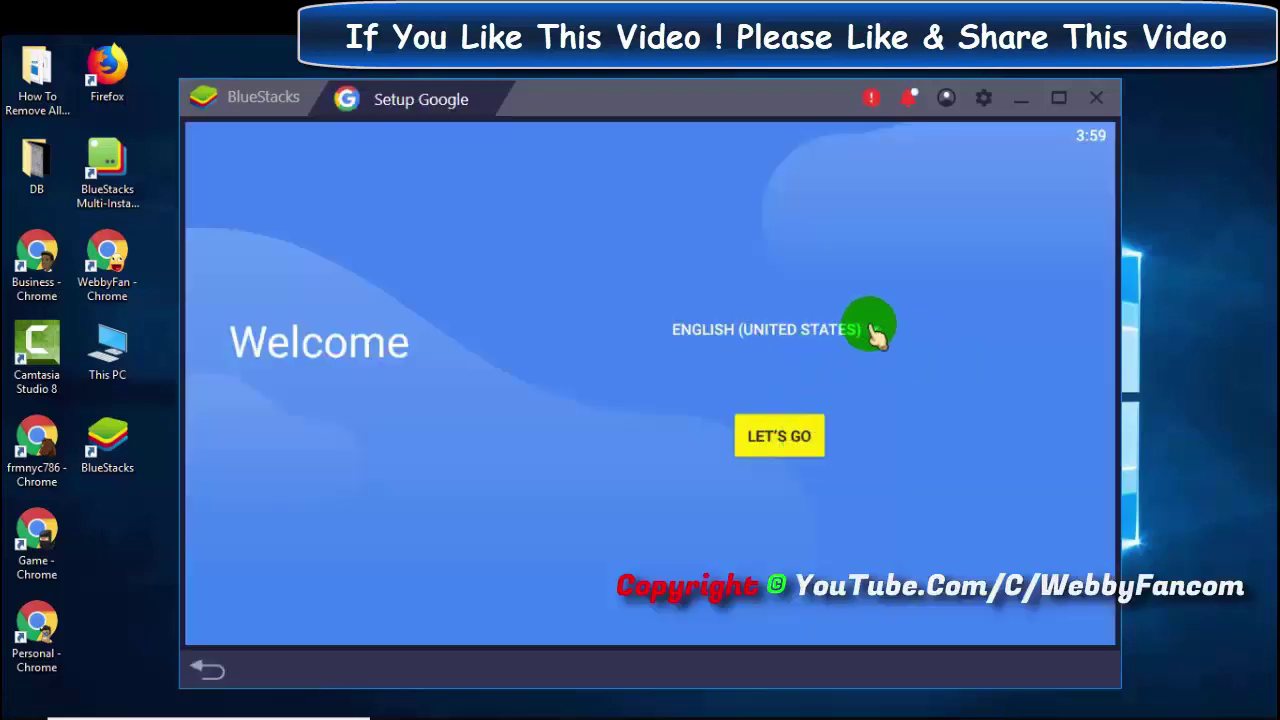
- Choose English (United States) on the Welcome screen and continue with LET'S GO
left_click(870, 330)
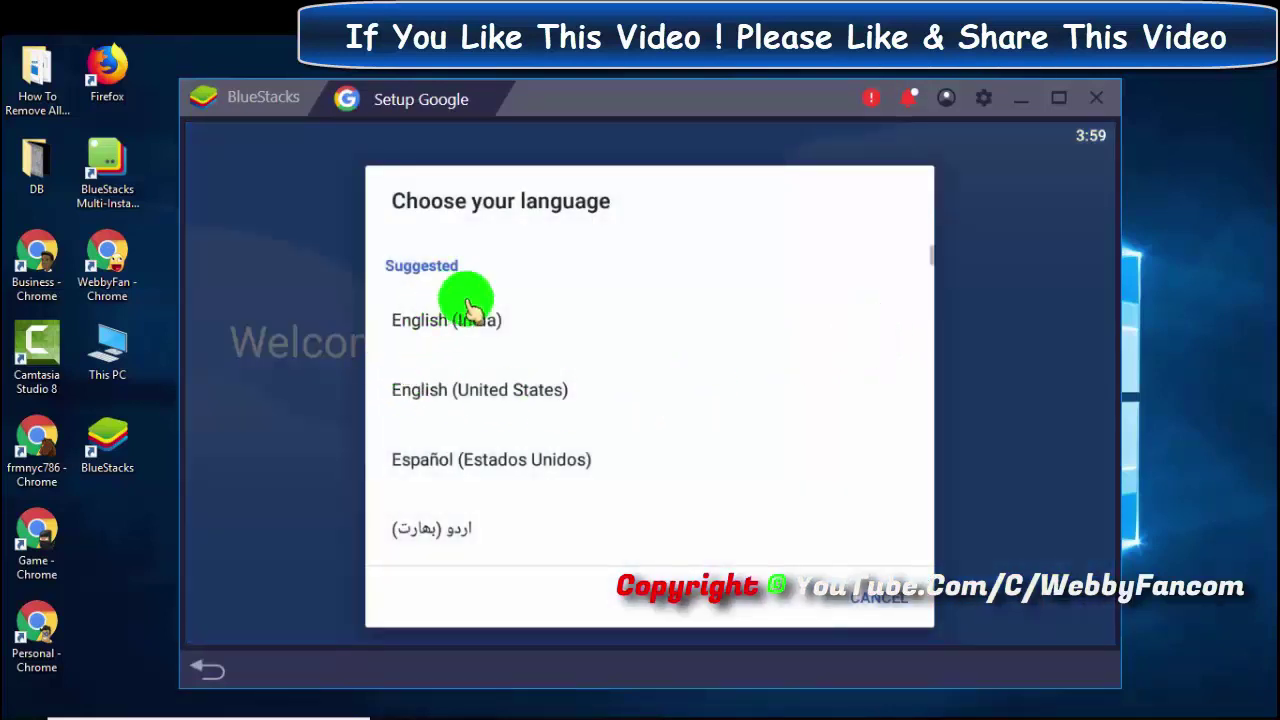
left_click(558, 392)
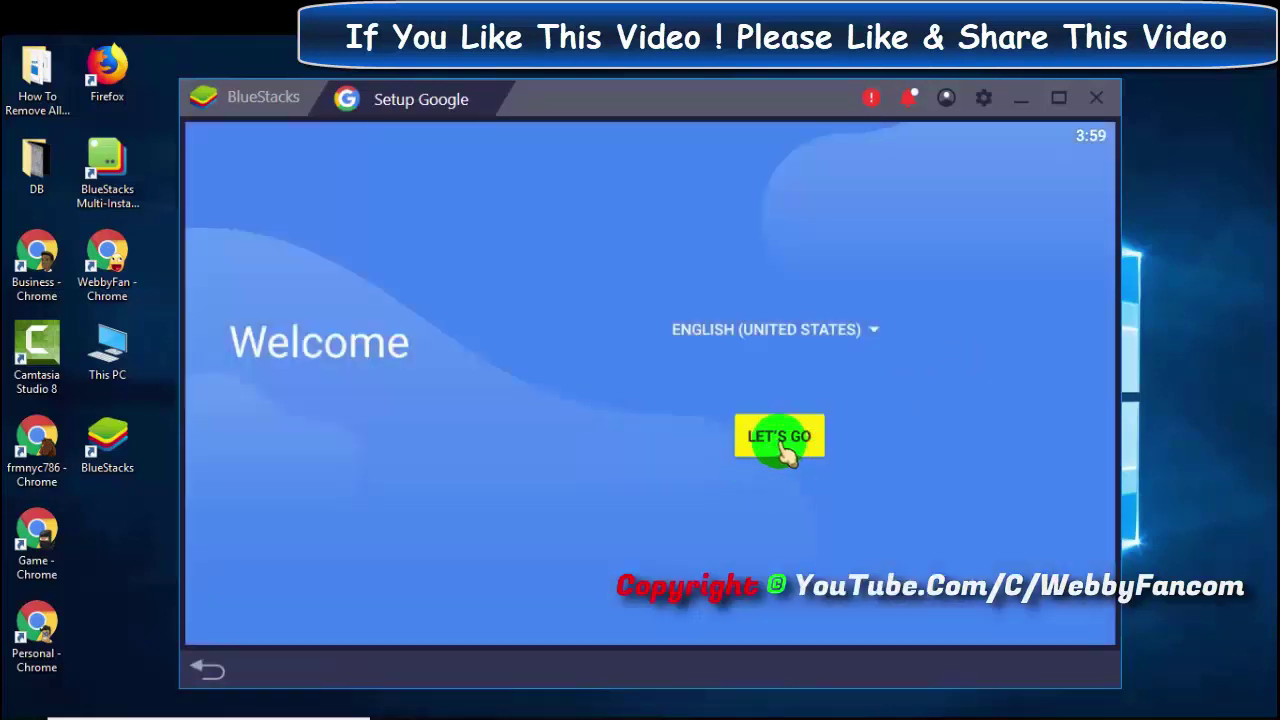
left_click(779, 446)
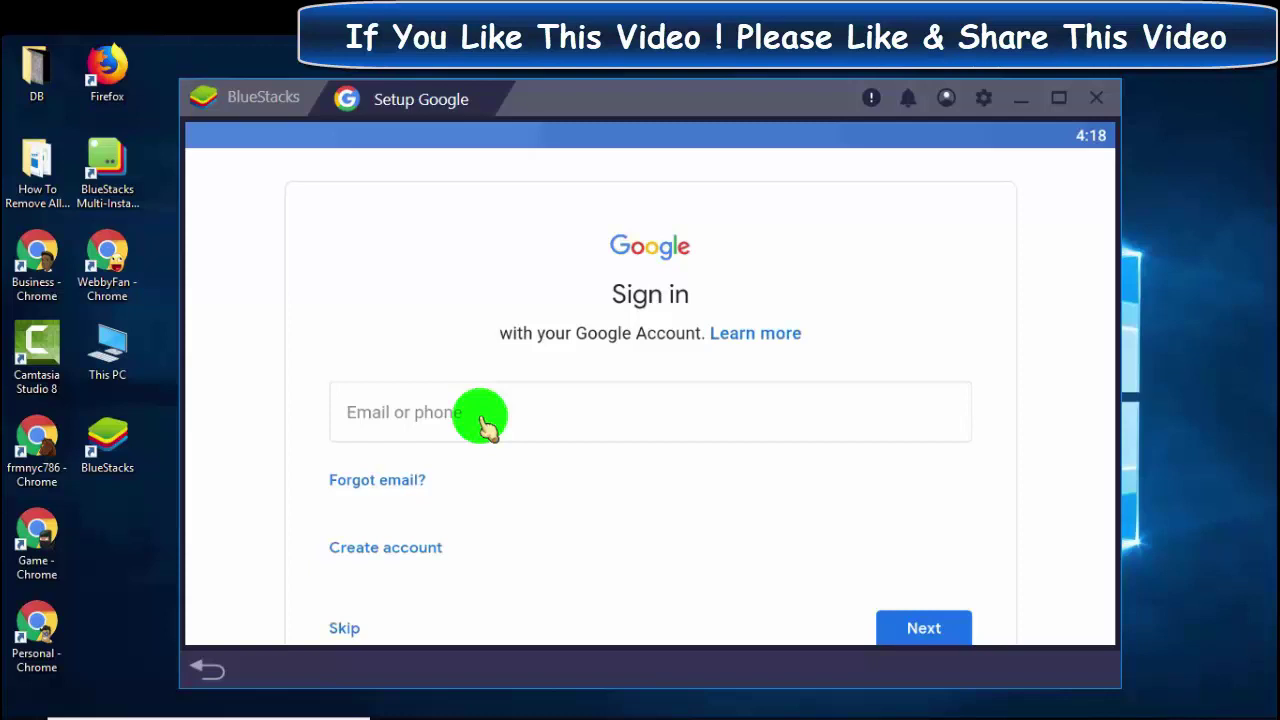
- Sign in to Google by entering the account e-mail and password
left_click(482, 418)
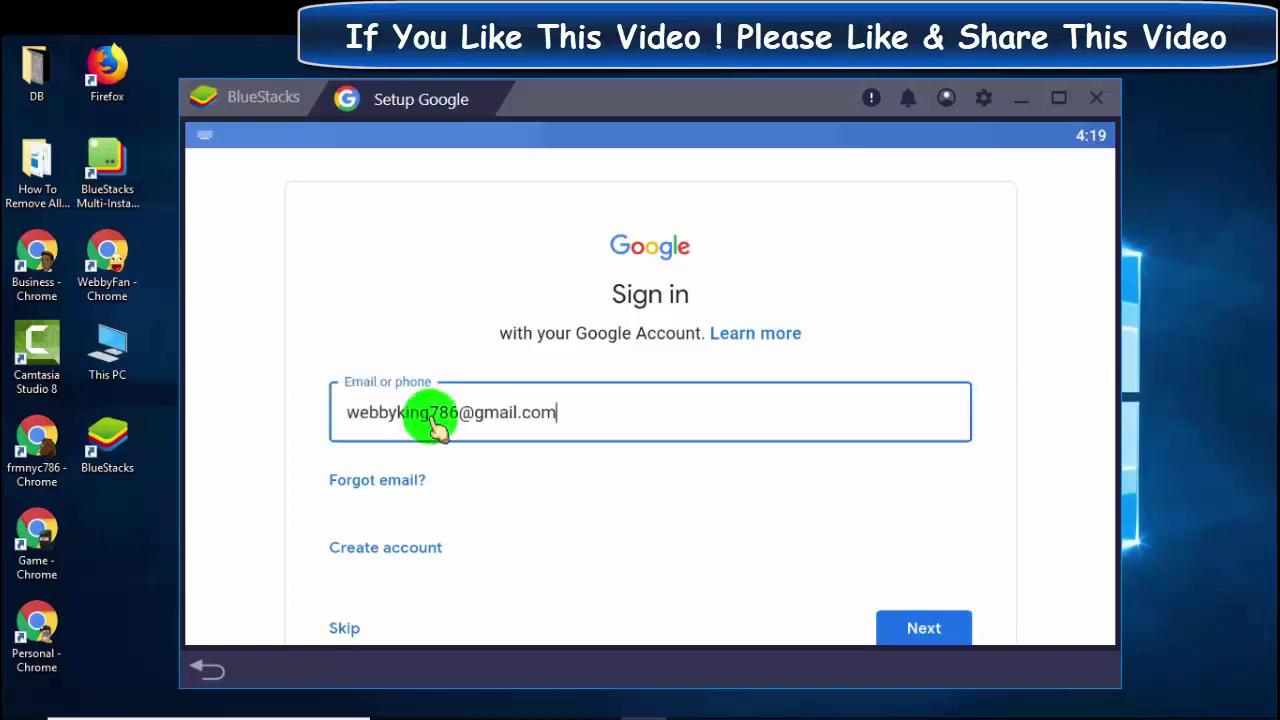
scroll(600, 528, "down", 2)
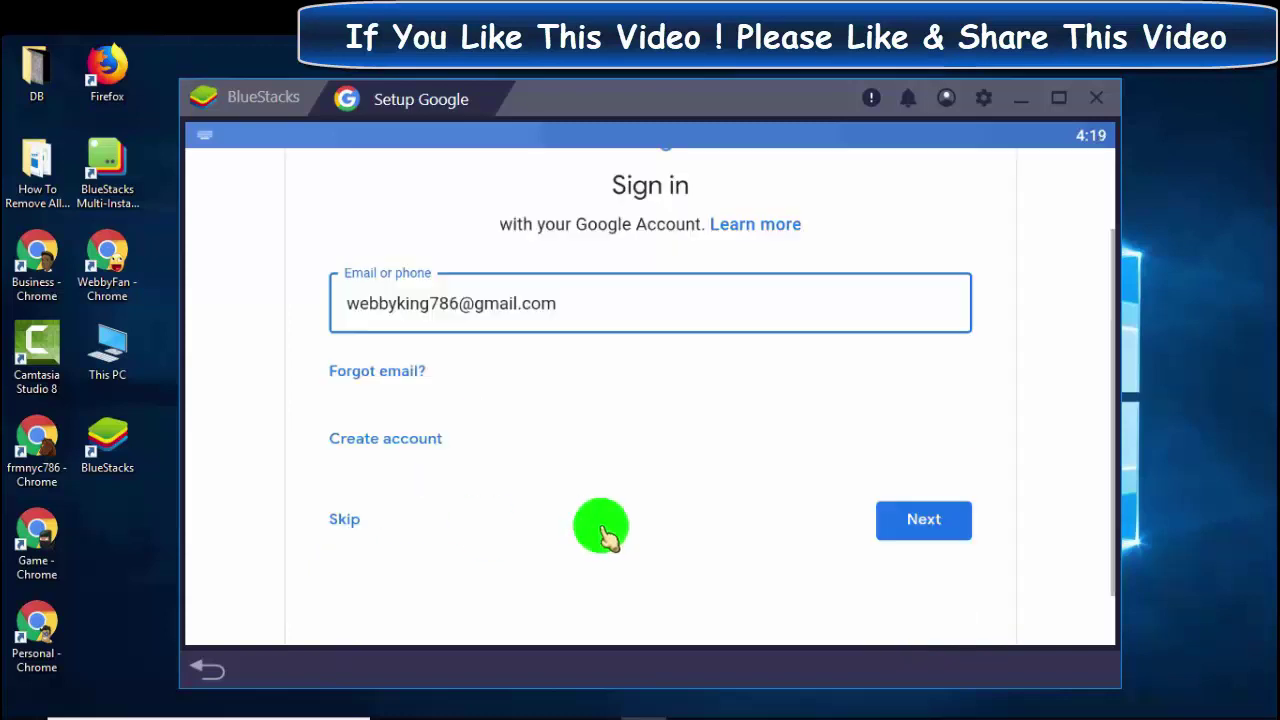
left_click(917, 456)
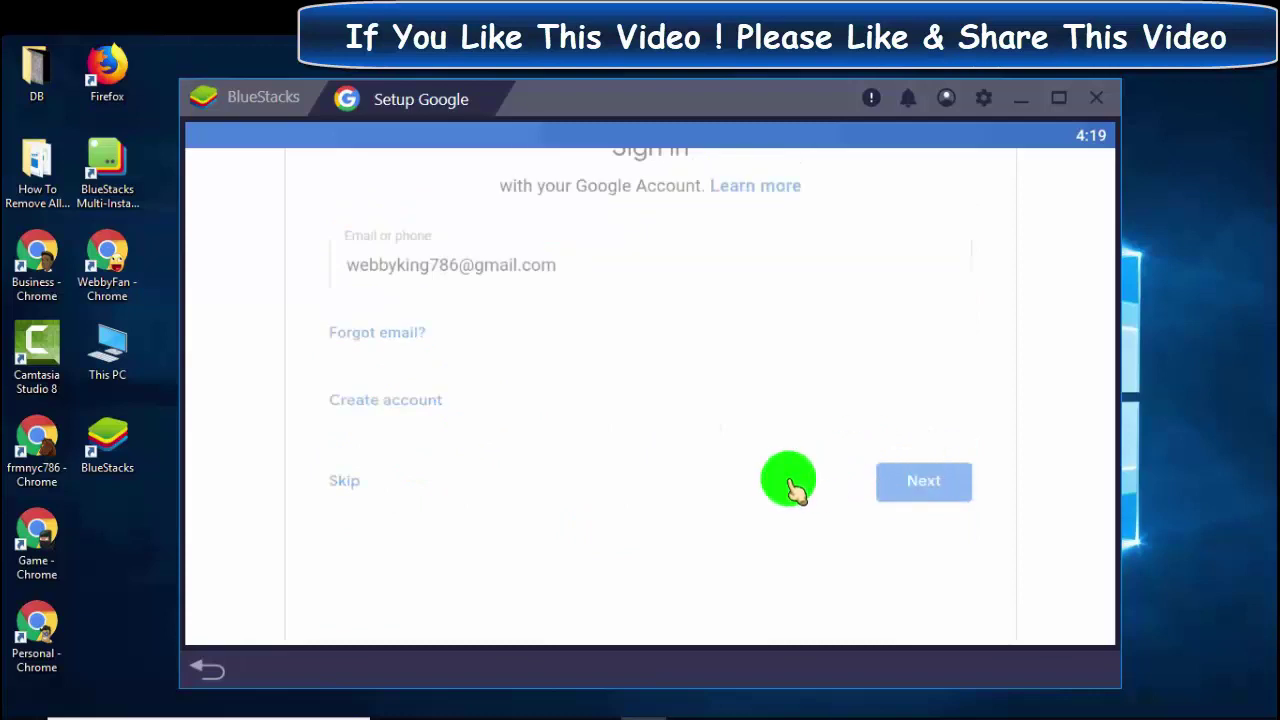
left_click(482, 414)
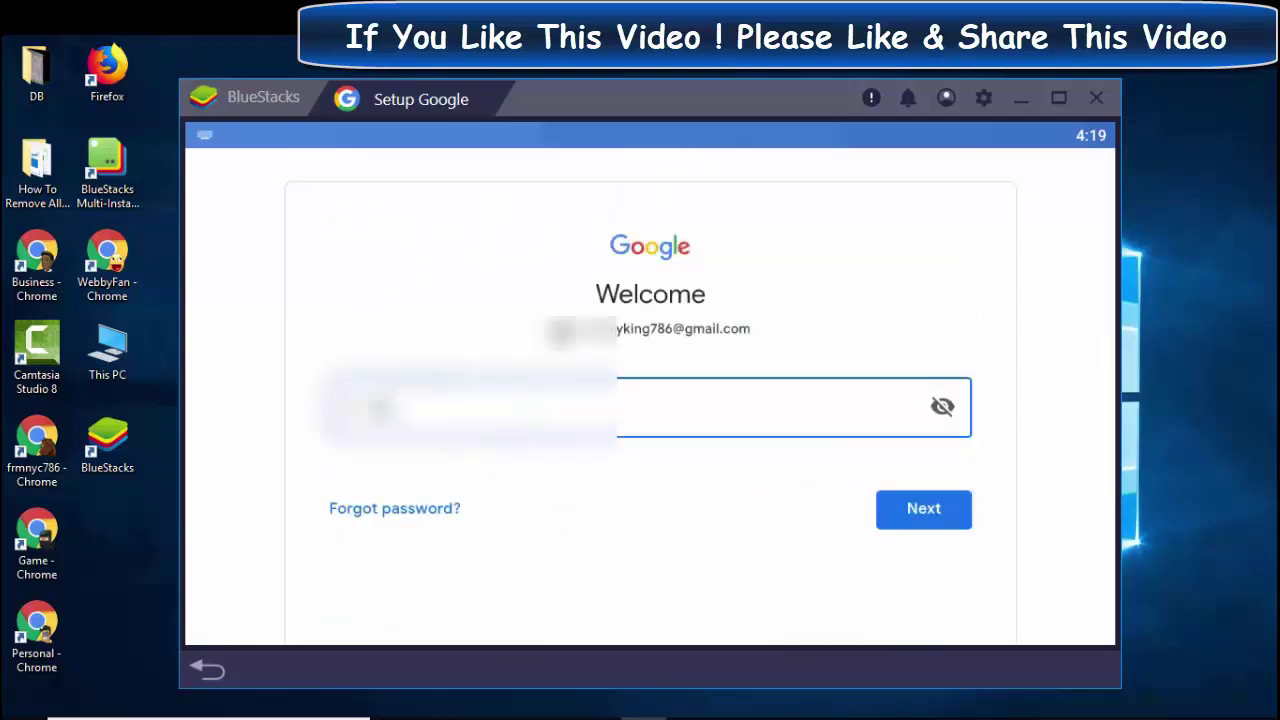
left_click(910, 512)
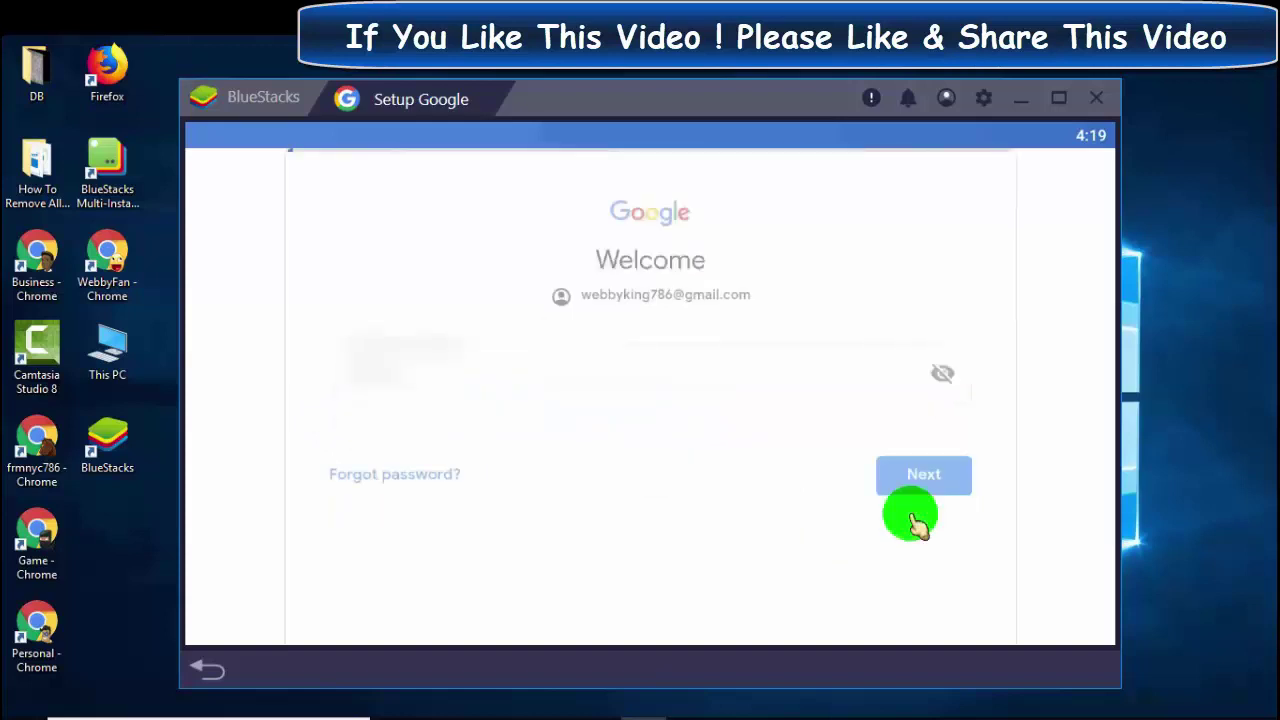
- Agree to add the phone number and accept Google's Terms of Service
scroll(837, 474, "down", 7)
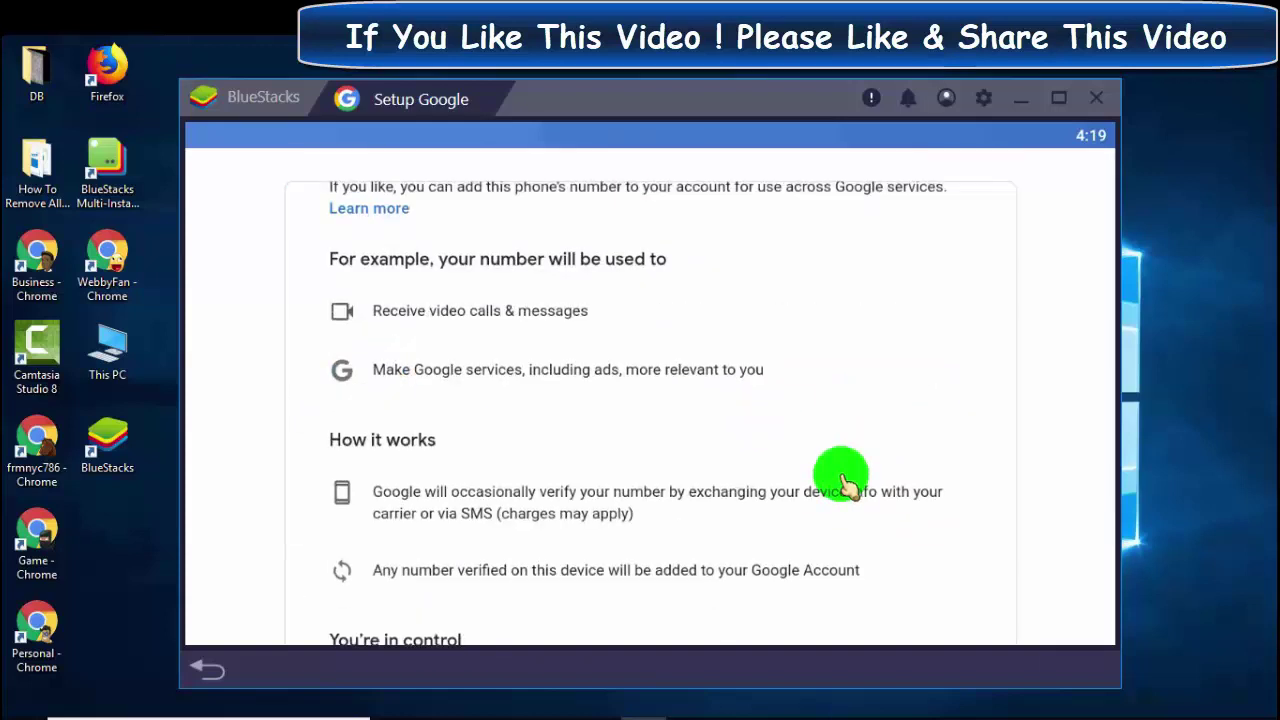
left_click(918, 545)
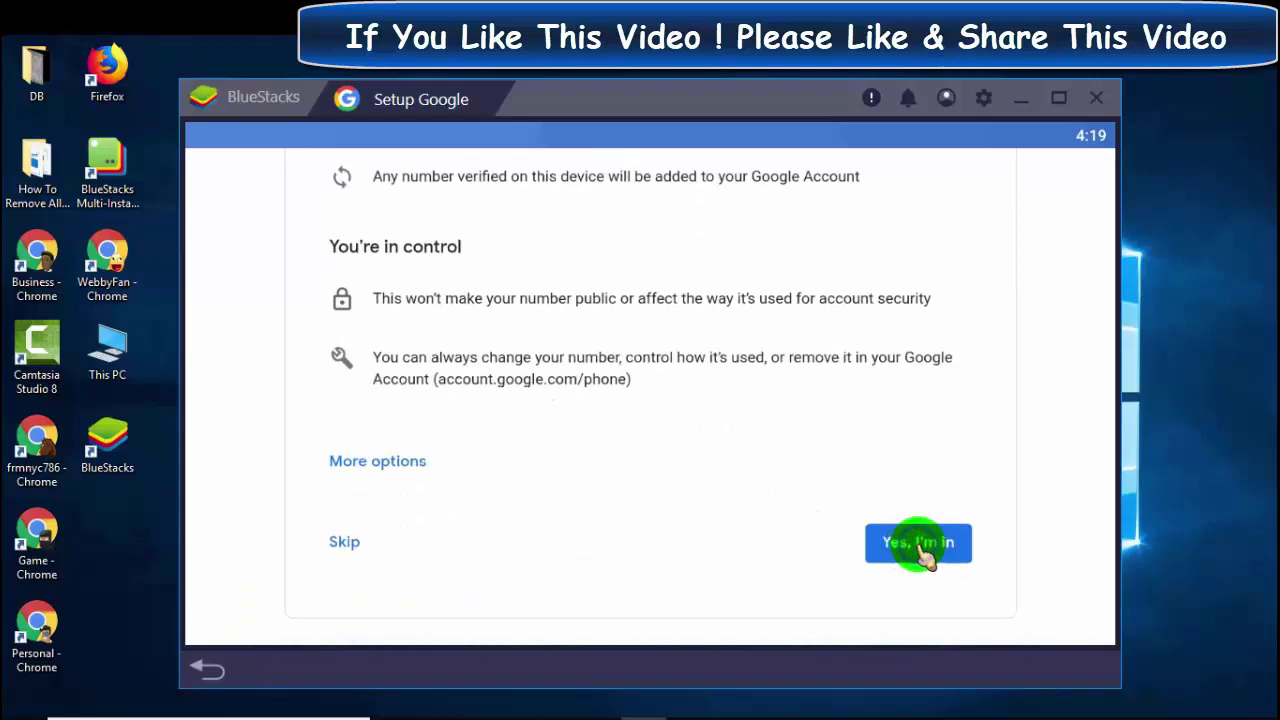
scroll(875, 410, "down", 3)
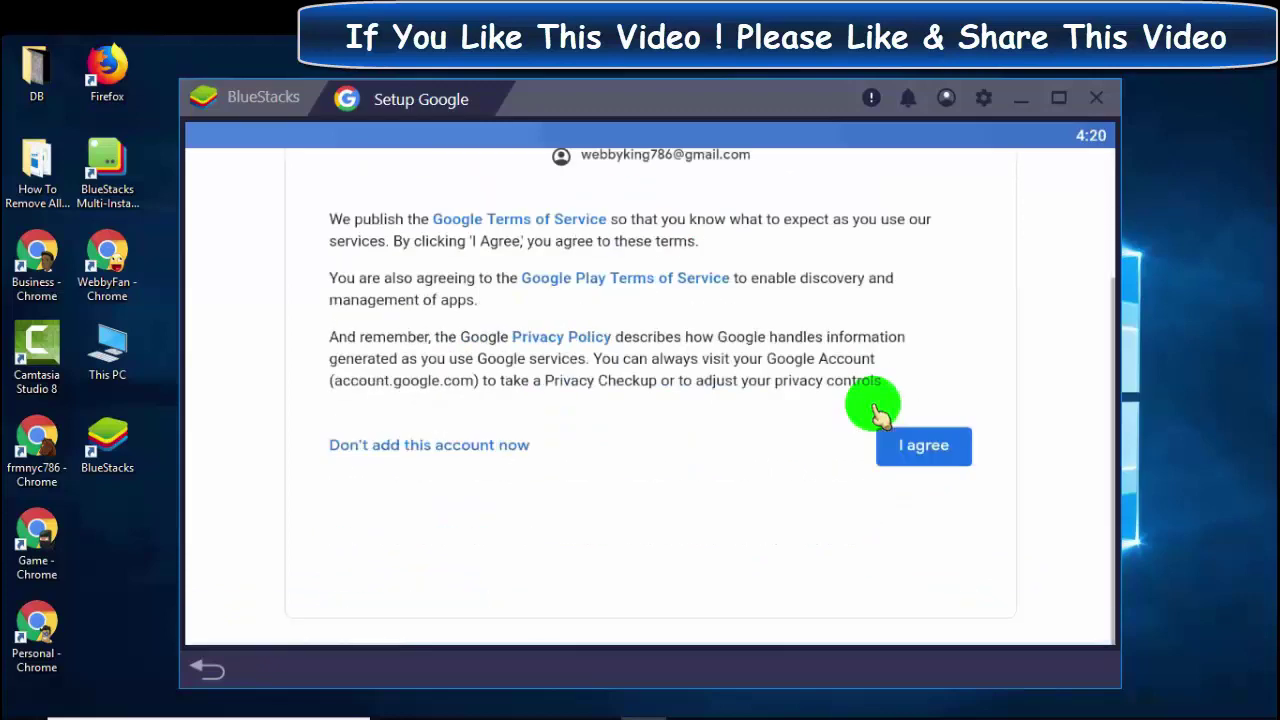
left_click(912, 450)
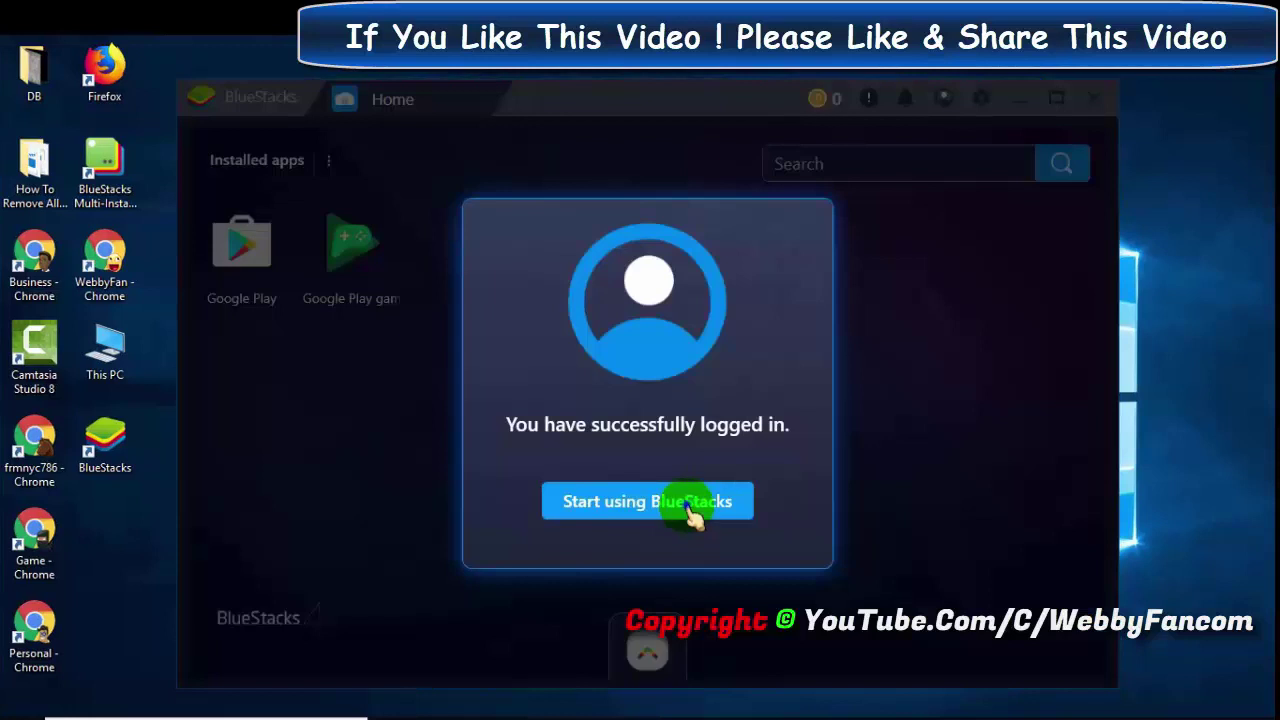
- Choose 'Start using BlueStacks', then launch Google Play Store from Installed apps
left_click(690, 505)
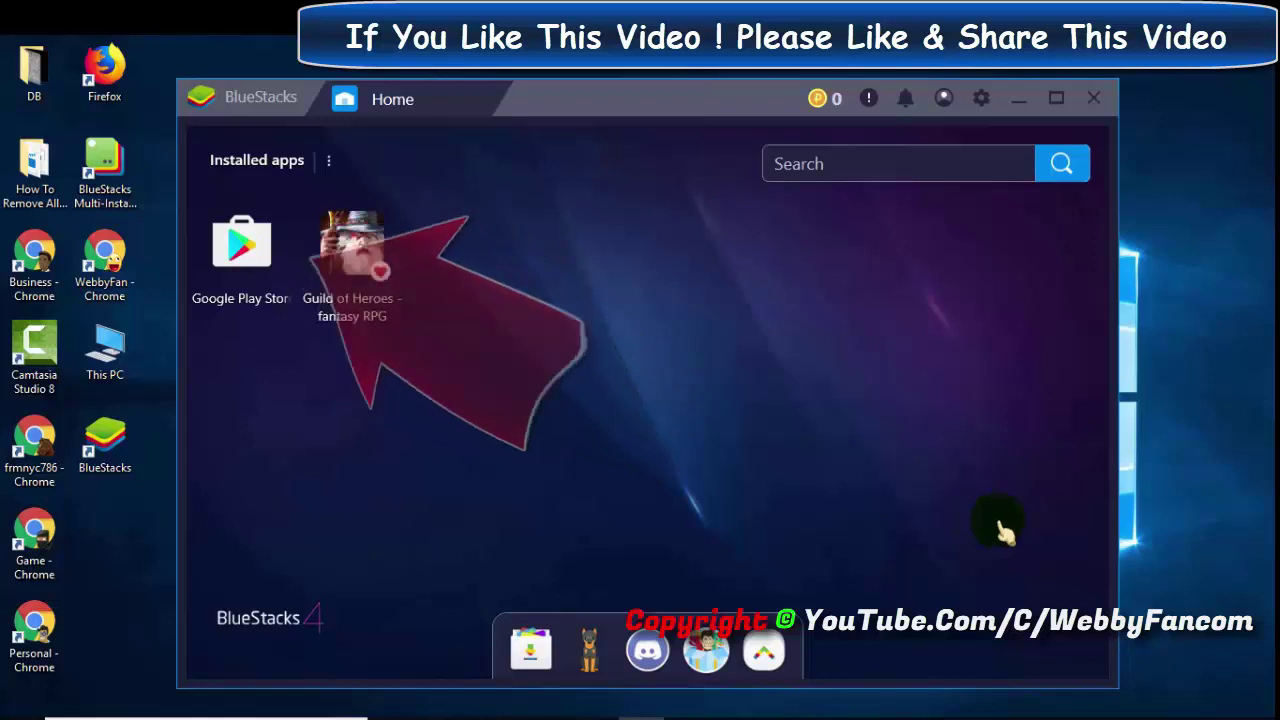
left_click(246, 252)
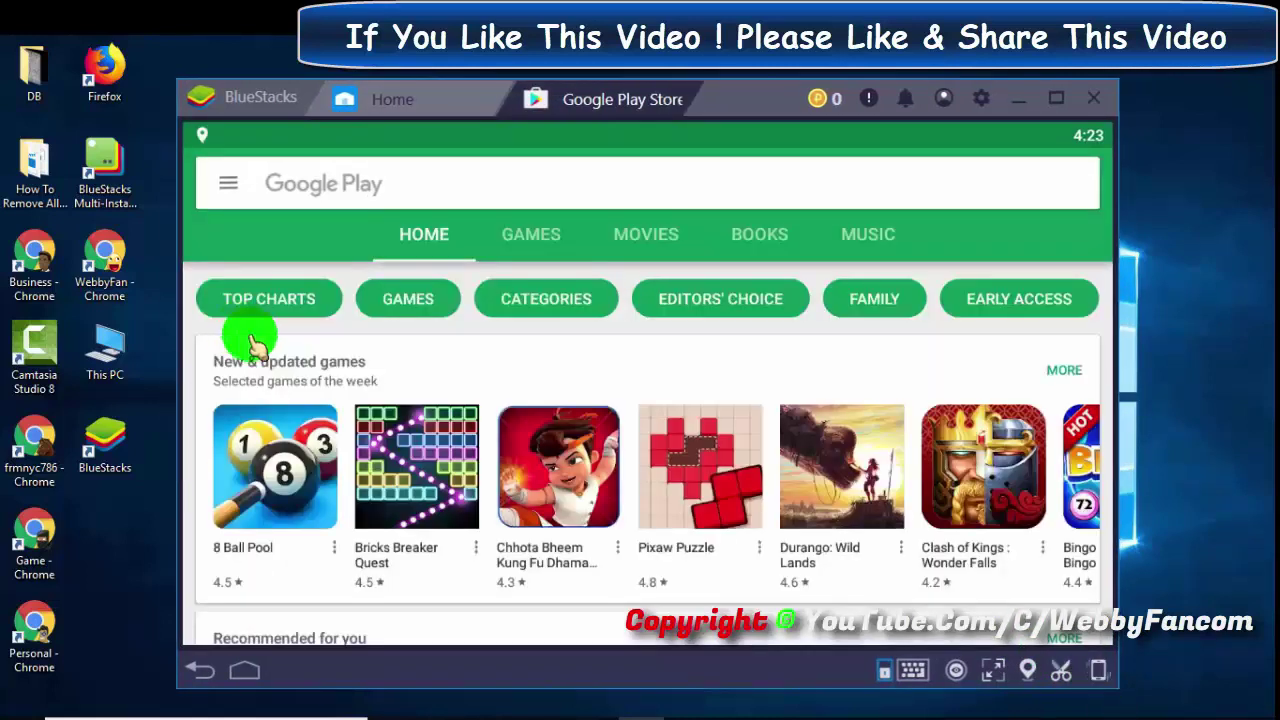
- Search the Play Store for 'webbyfan' and open the Pics 2 Word result
scroll(605, 420, "down", 3)
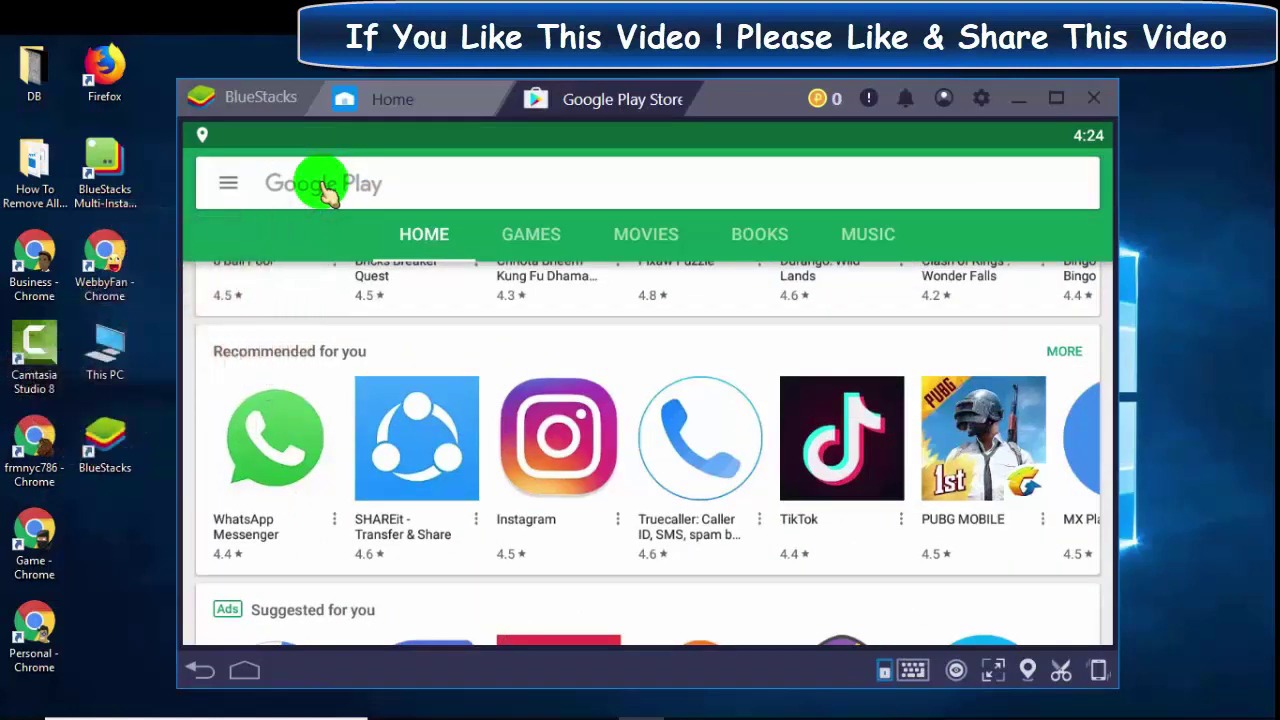
left_click(328, 192)
type("webbyfan")
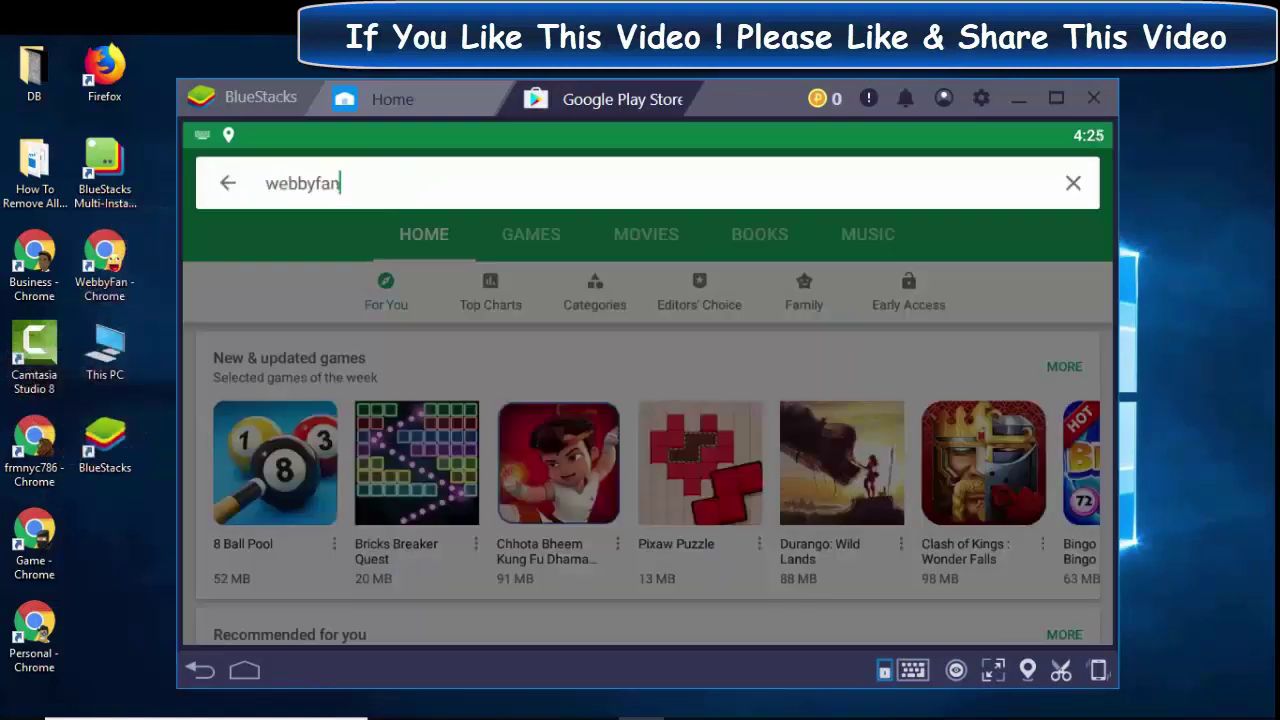
key("Return")
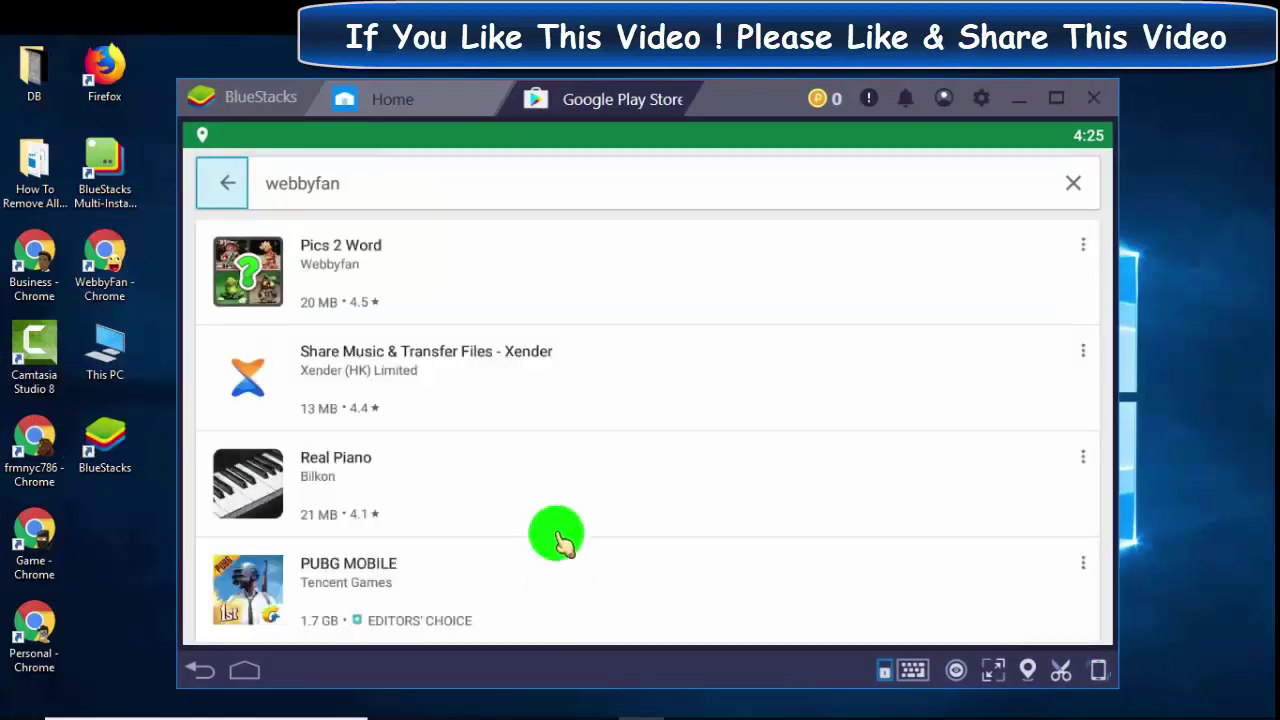
left_click(343, 262)
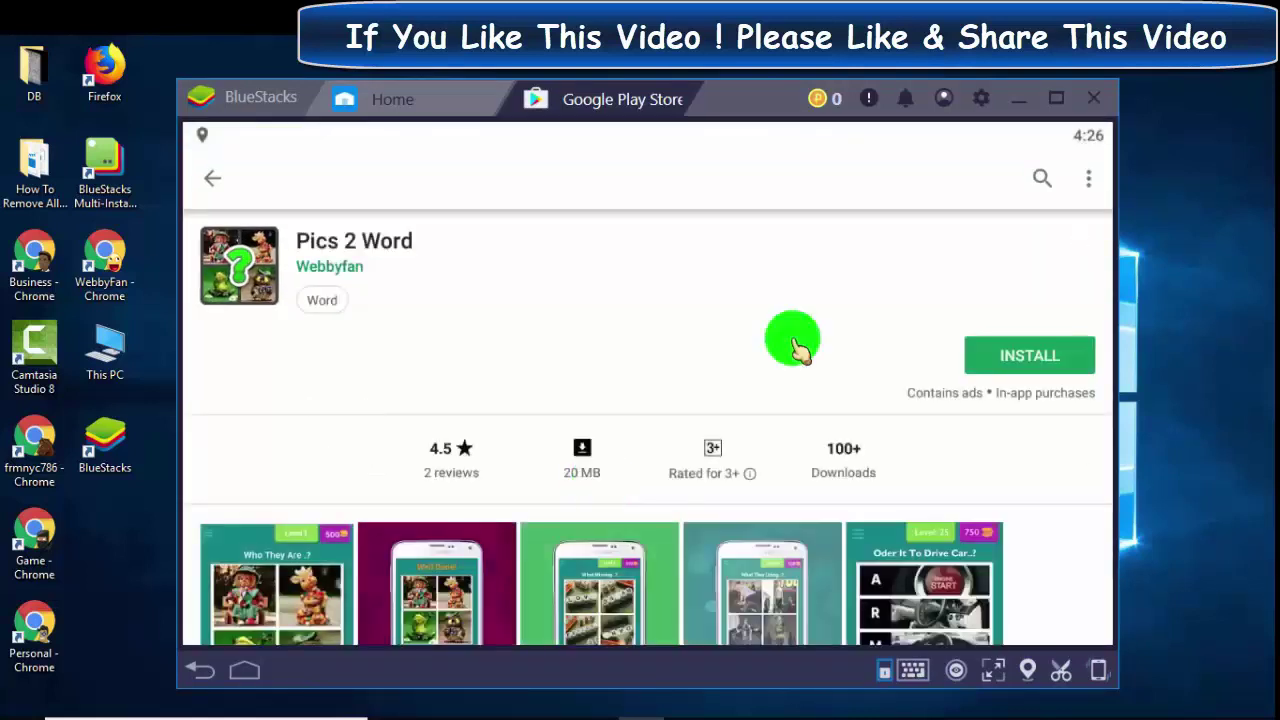
- Install Pics 2 Word and open it once the download finishes
left_click(1030, 355)
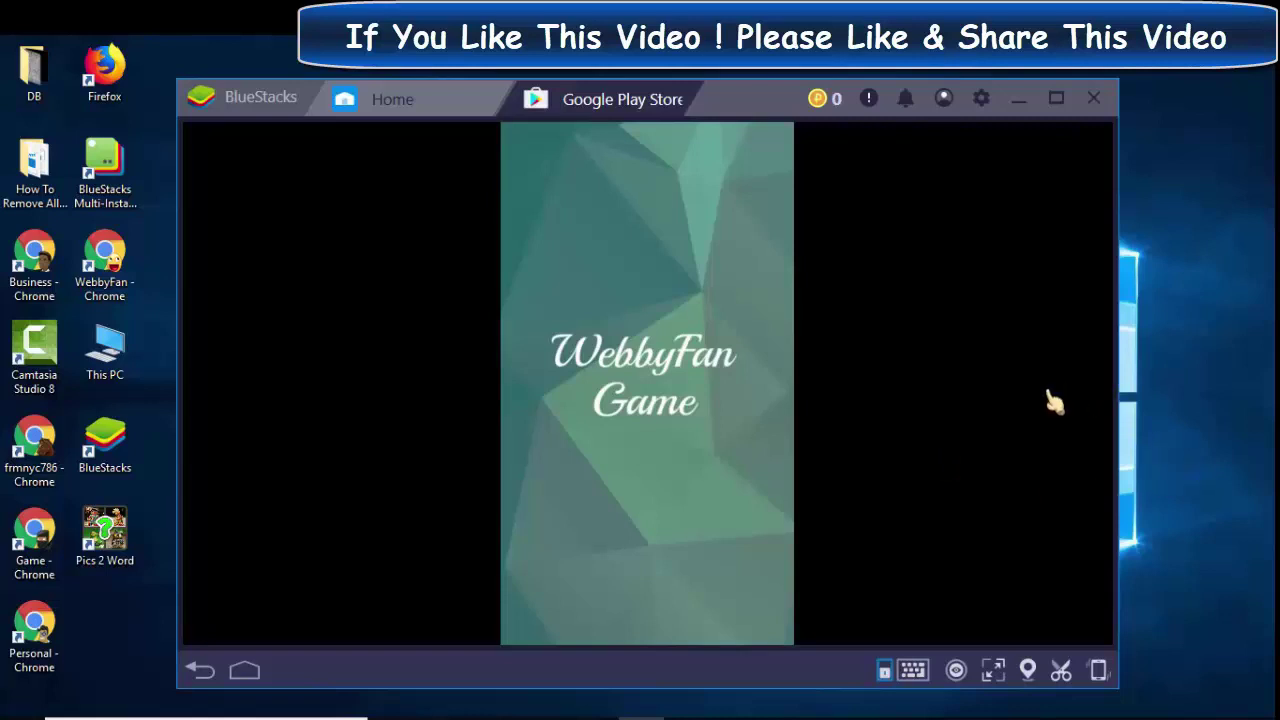
- Answer the first puzzle with TOY, continue to the next level, then close the Play Store tab
left_click(524, 530)
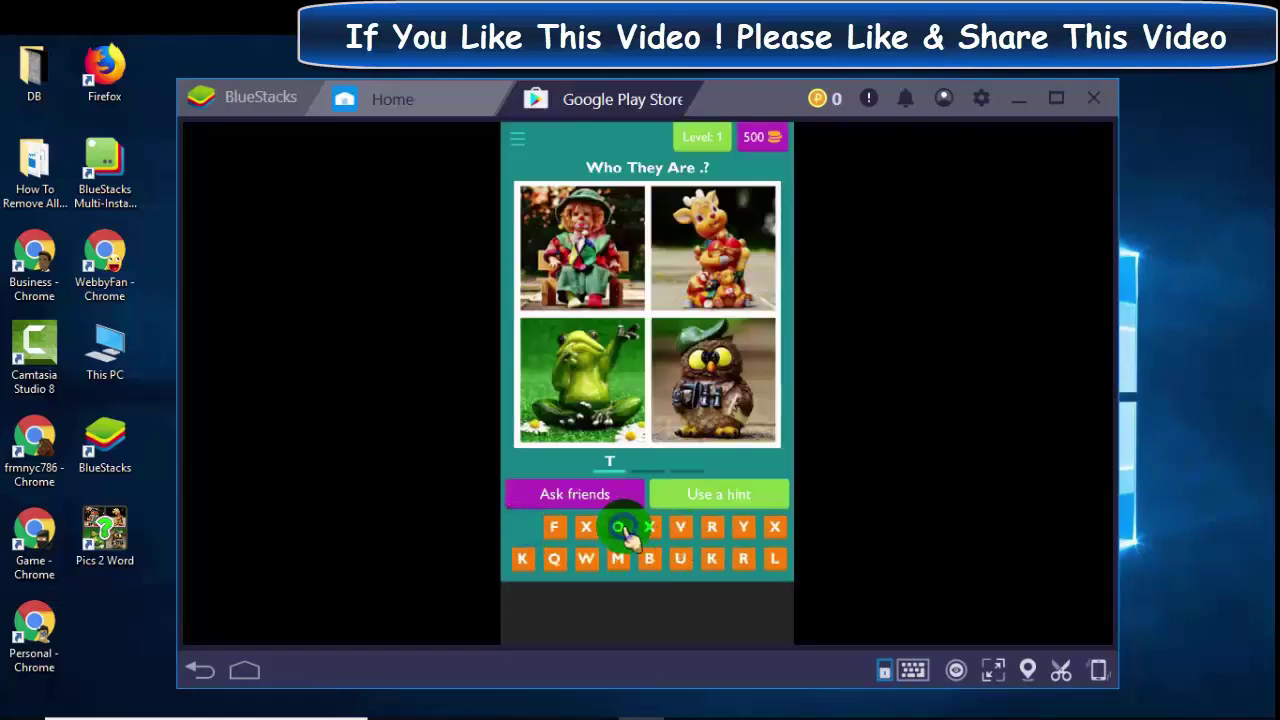
left_click(617, 527)
left_click(743, 527)
left_click(697, 558)
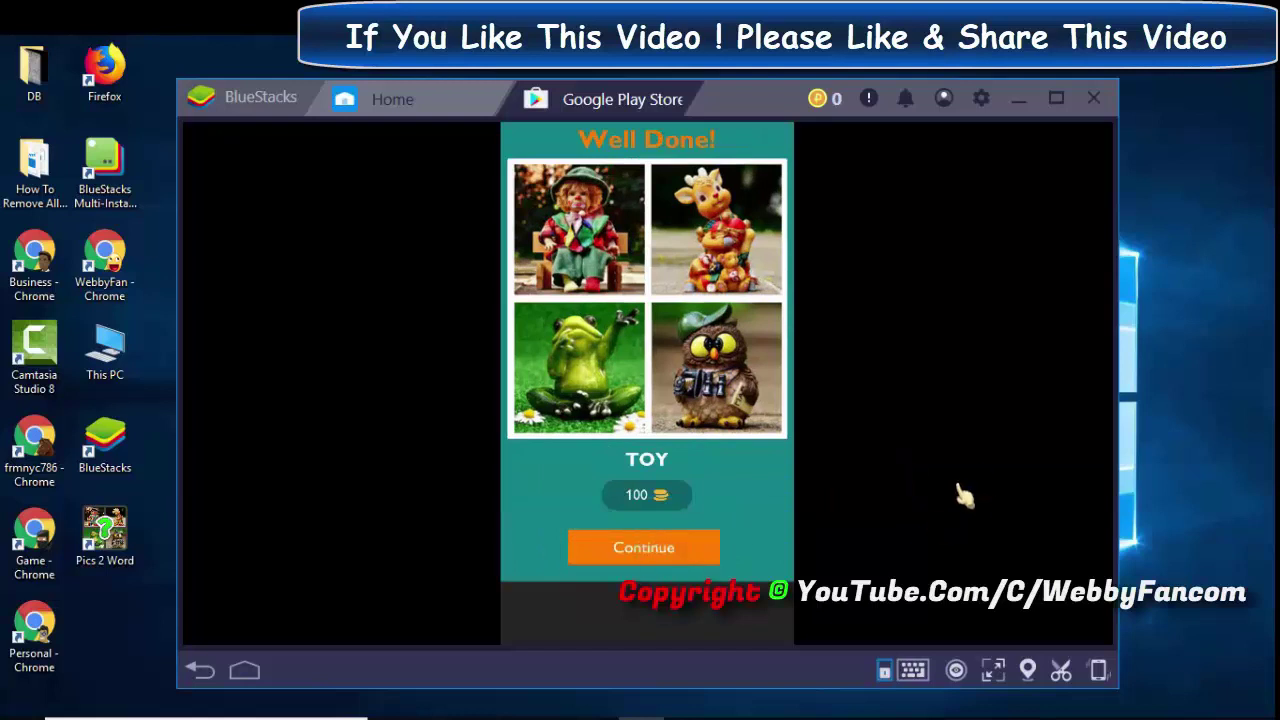
left_click(715, 527)
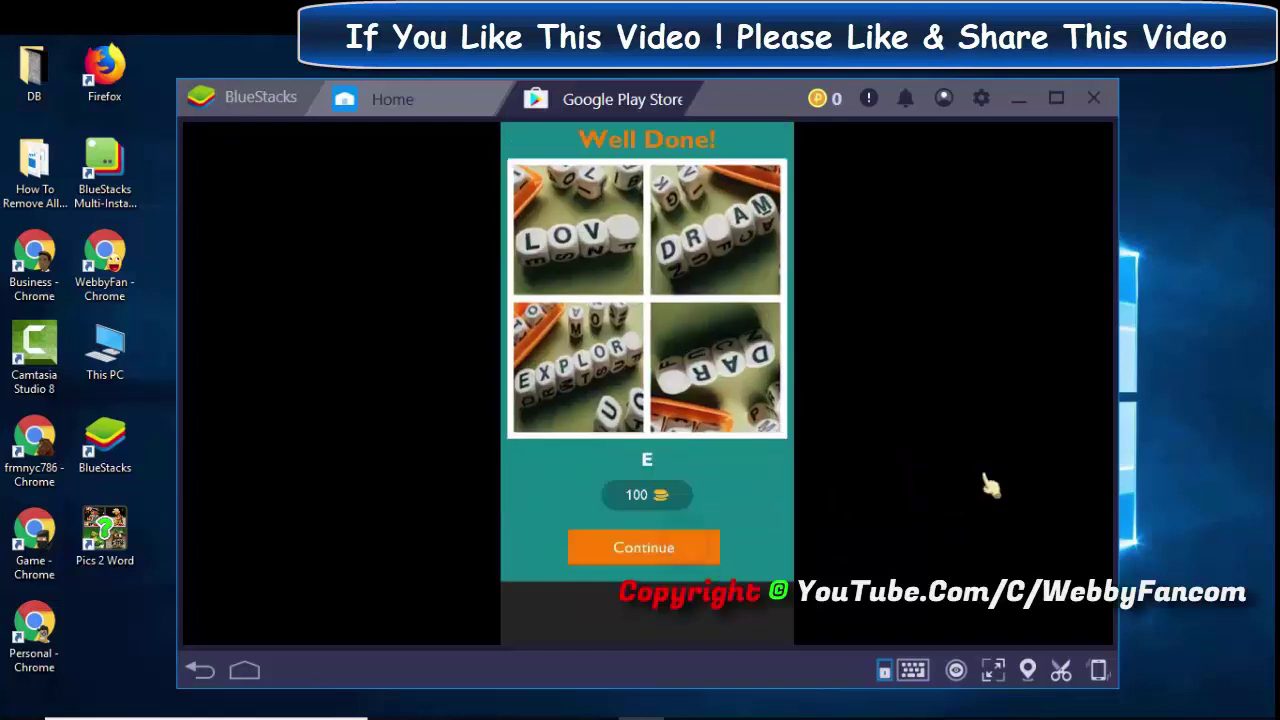
left_click(688, 97)
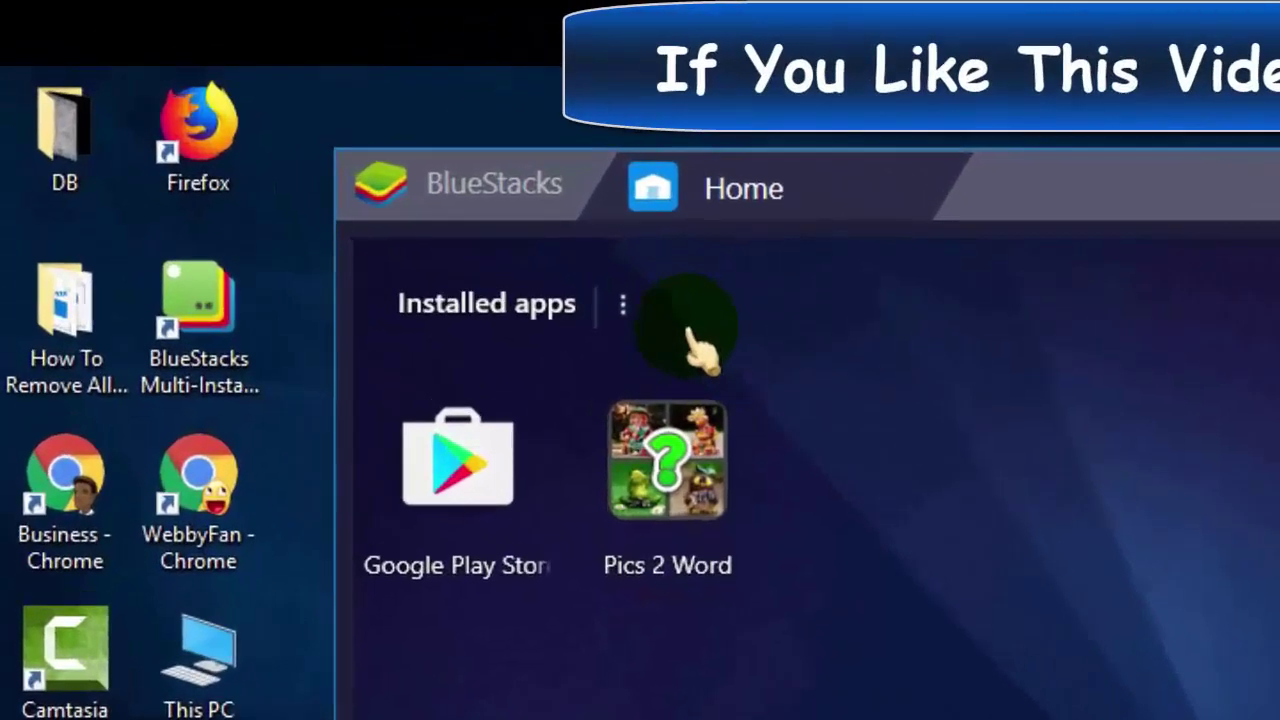
- Choose Delete apps from the Installed apps ⋮ menu to show Pics 2 Word's remove badge
left_click(384, 187)
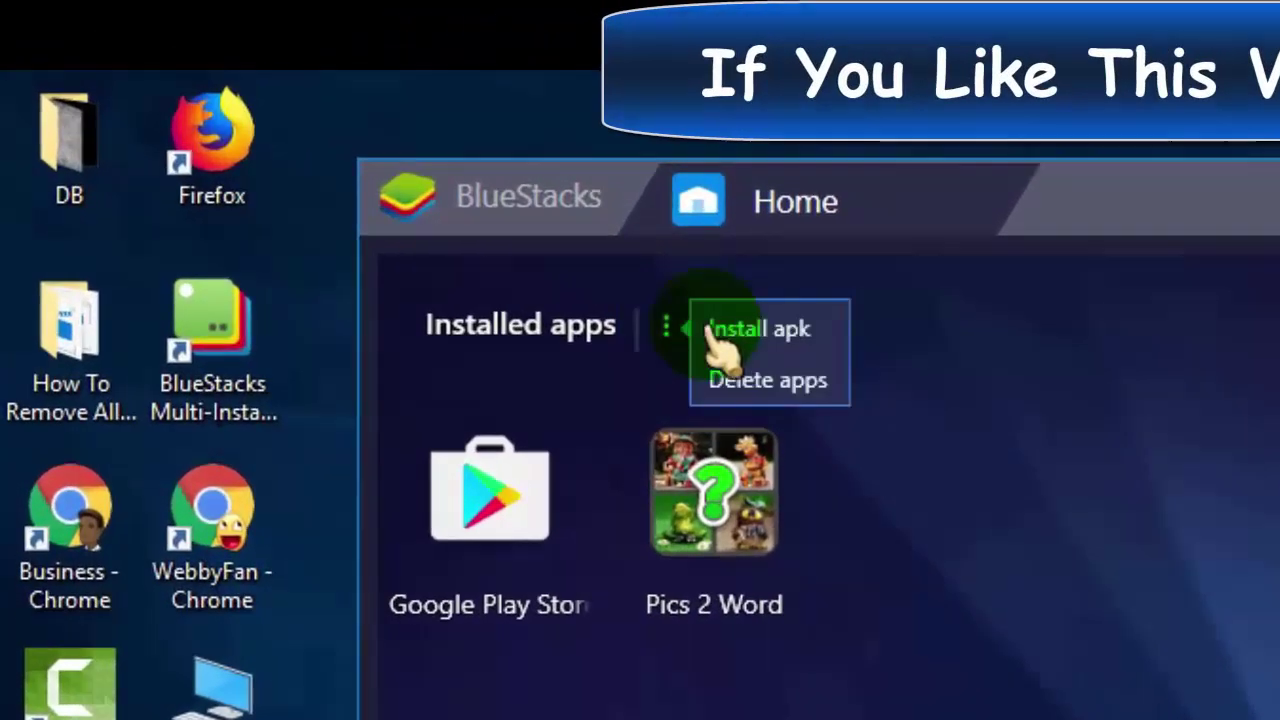
left_click(832, 390)
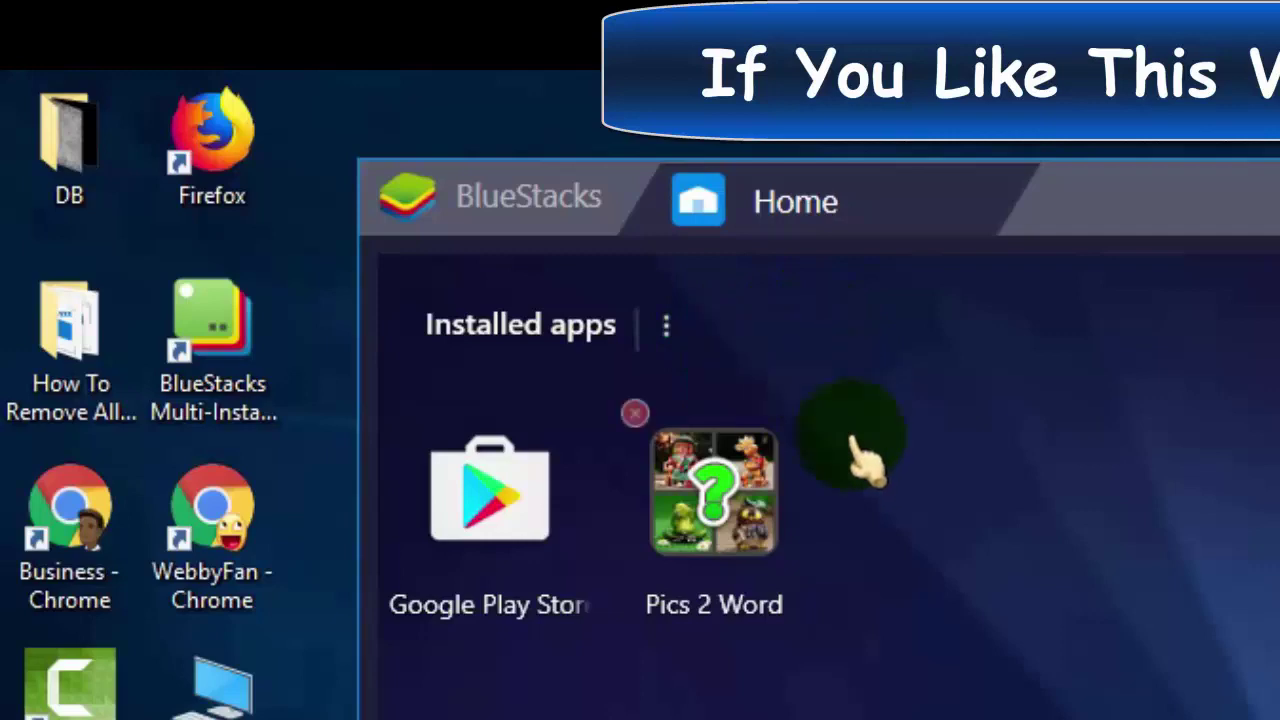